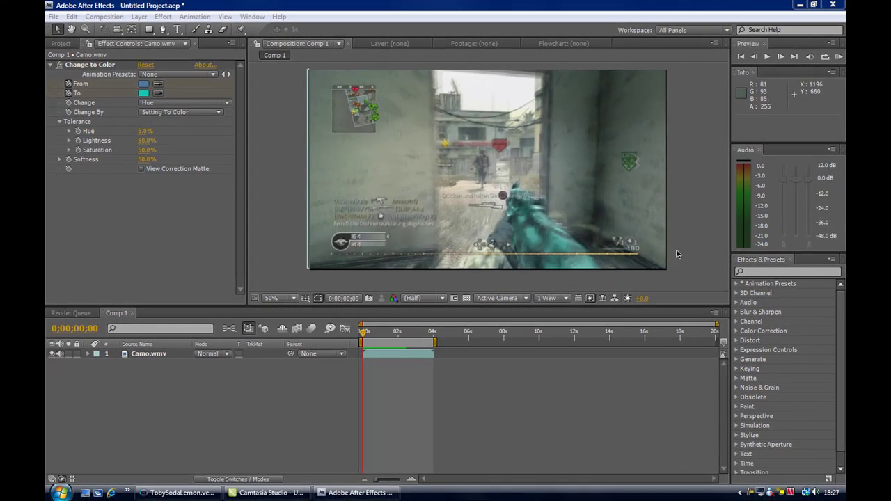
- Play the Camo Replacement clip from Documents > Editing Work > Random Edits, then close it
scroll(720, 174, "down", 4)
scroll(453, 213, "up", 4)
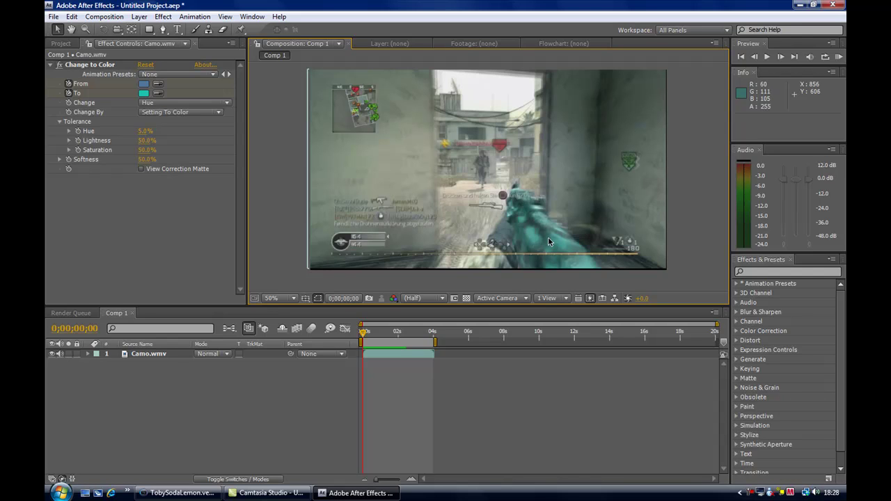
left_click(60, 492)
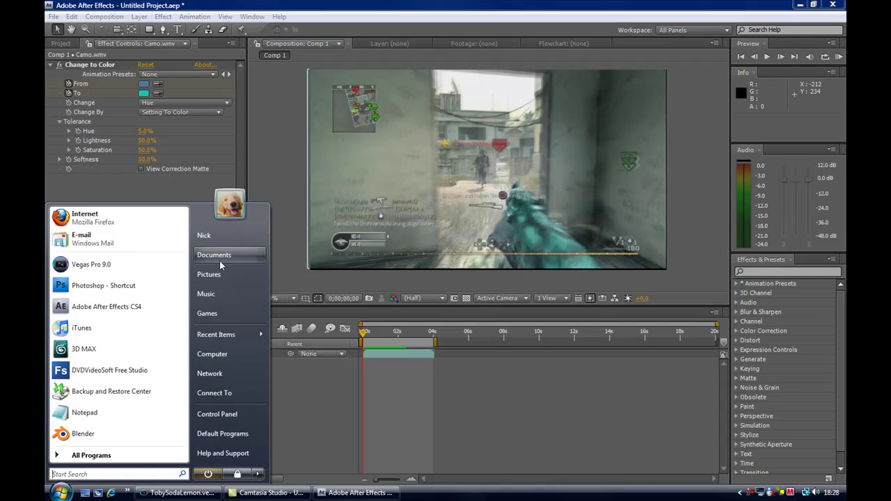
left_click(217, 256)
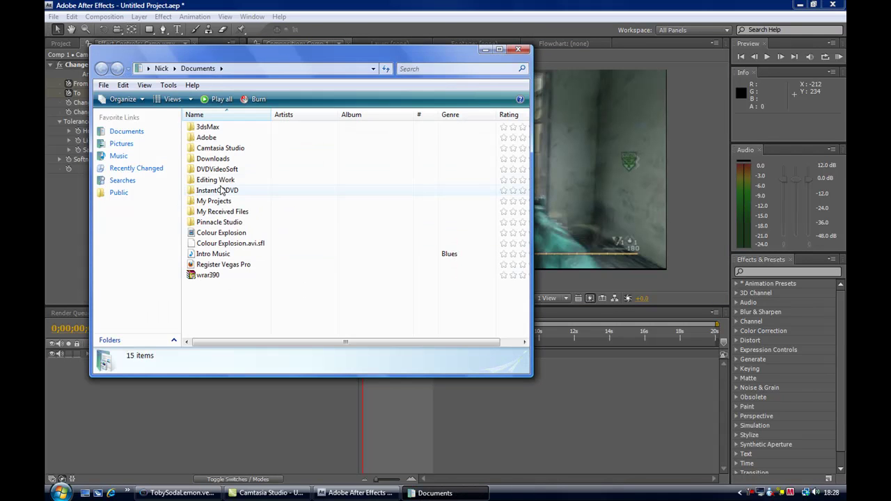
double_click(216, 180)
double_click(217, 255)
double_click(265, 174)
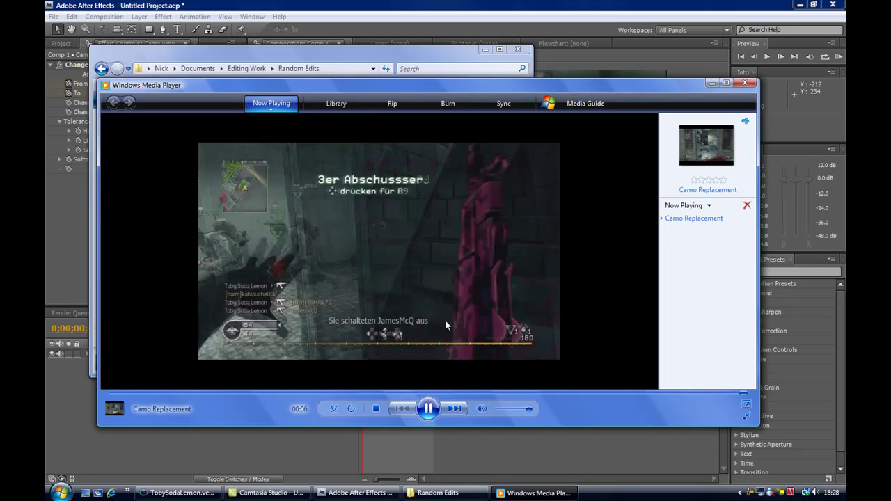
left_click(744, 83)
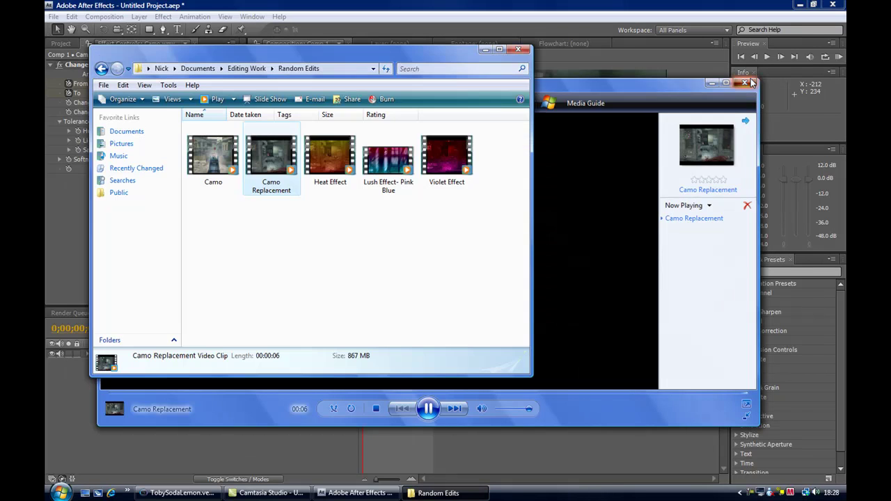
left_click(518, 49)
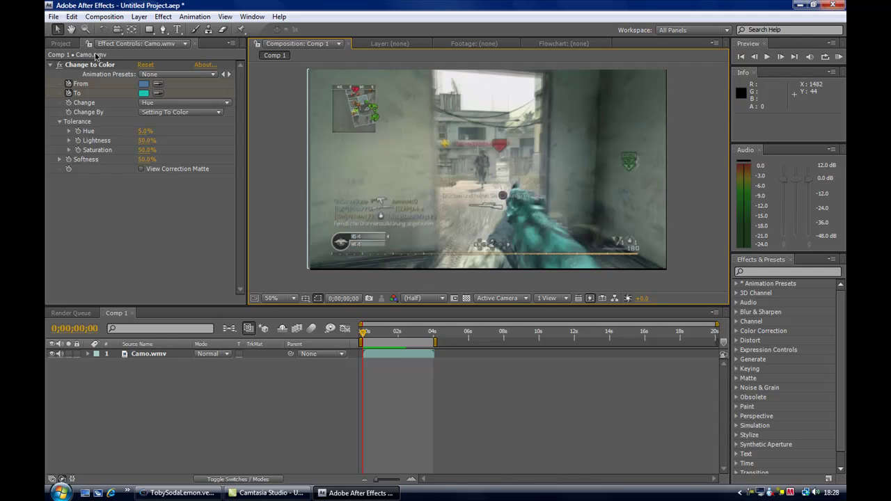
- Create Comp 2 with the HDV/HDTV 720 29.97 preset and select Camo.wmv in the Project panel
left_click(104, 16)
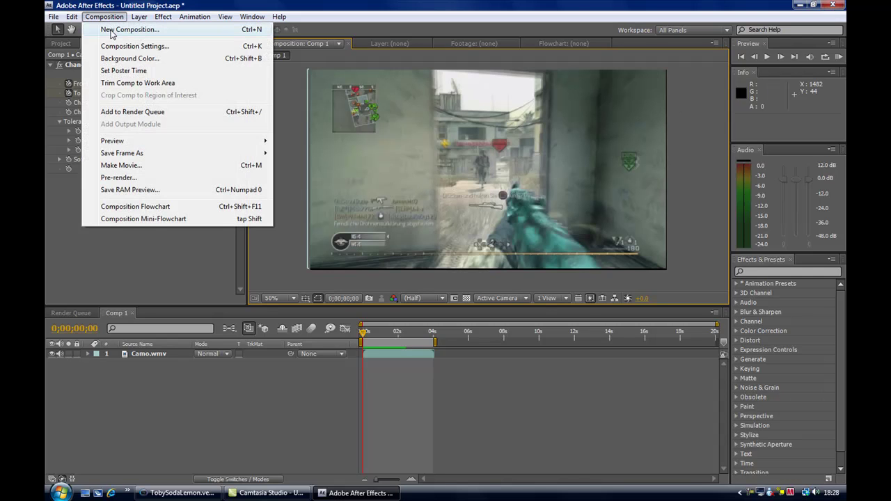
left_click(112, 31)
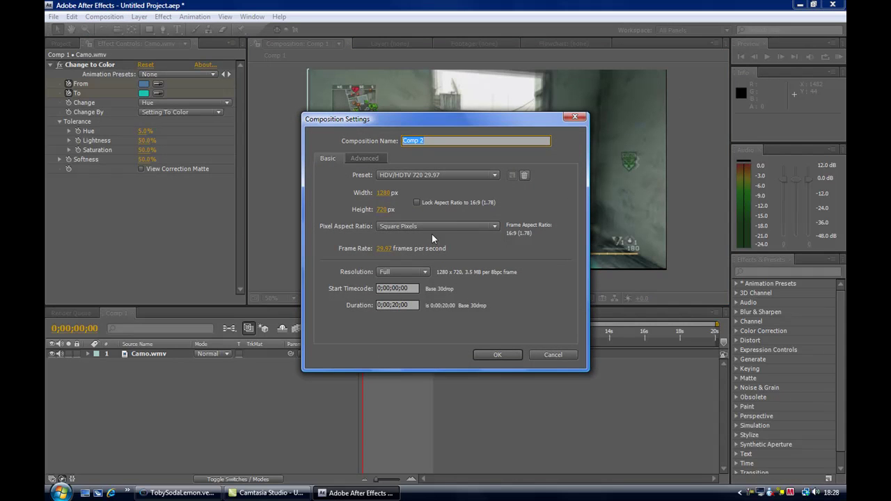
left_click(513, 355)
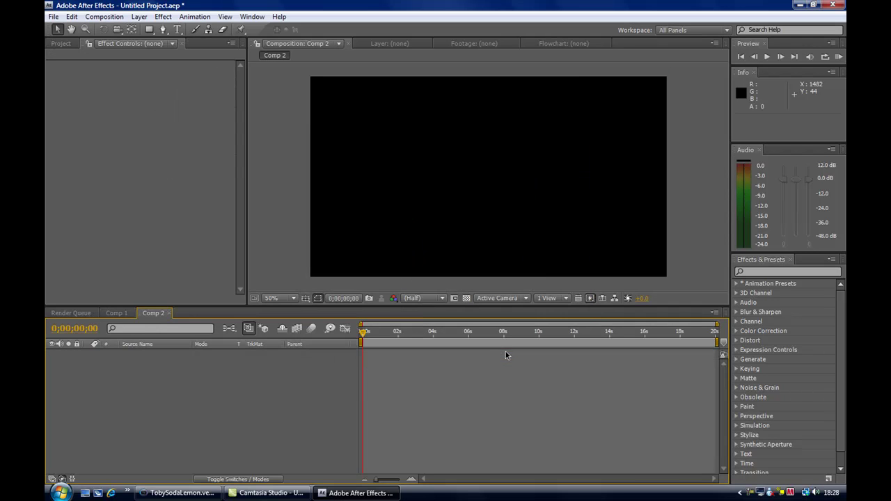
left_click(58, 43)
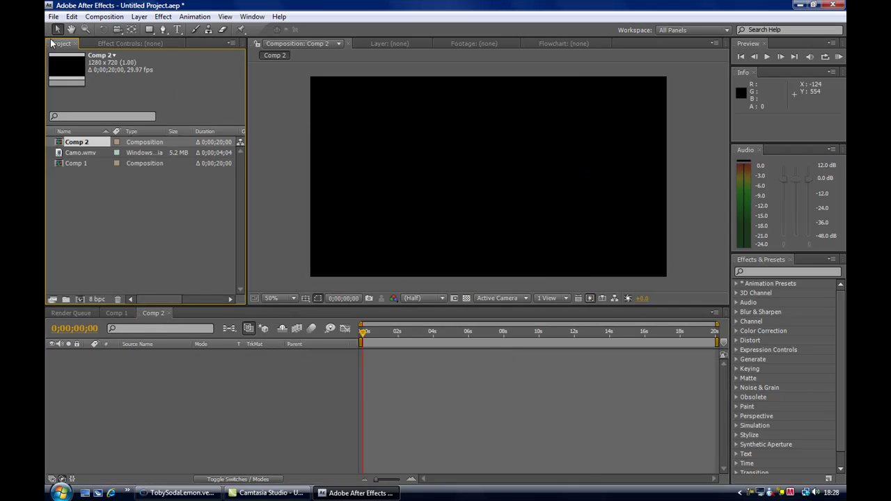
left_click(81, 144)
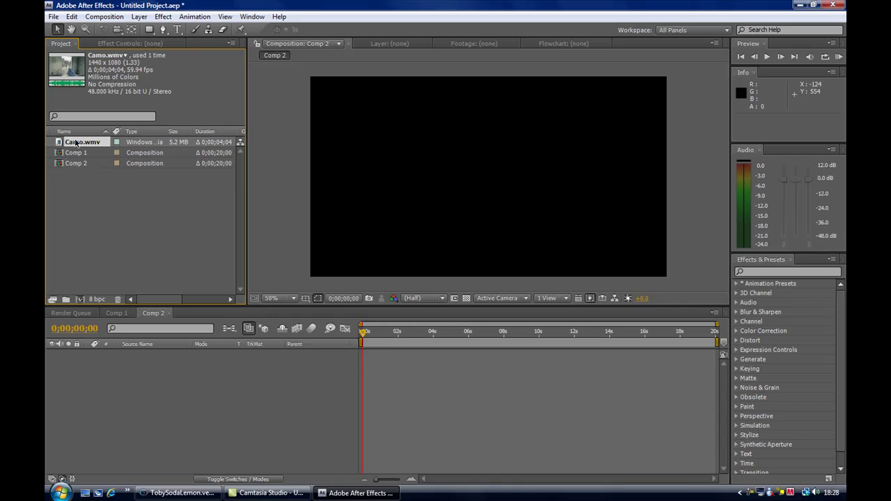
left_click(53, 16)
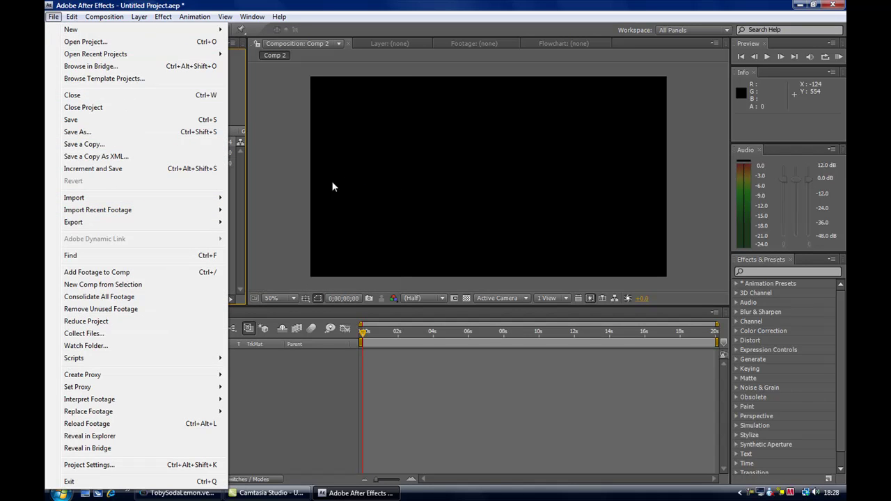
- Add Camo.wmv as a layer in Comp 2 and scale it down to fit the 1280×720 frame
left_click(304, 177)
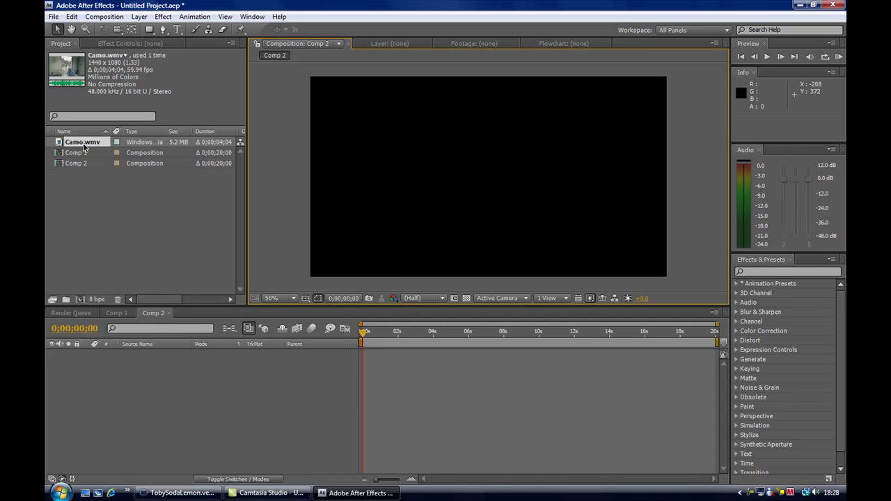
left_click_drag(81, 146, 483, 191)
scroll(483, 190, "down", 6)
scroll(483, 191, "up", 4)
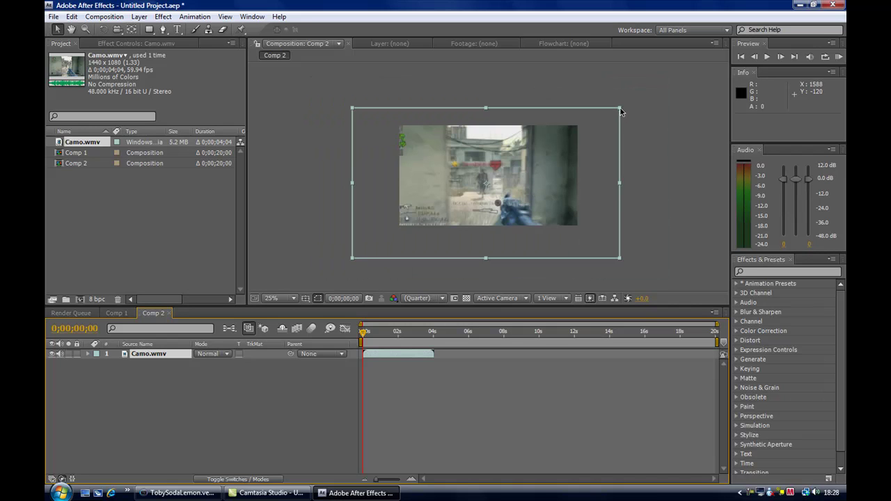
left_click_drag(619, 109, 543, 148)
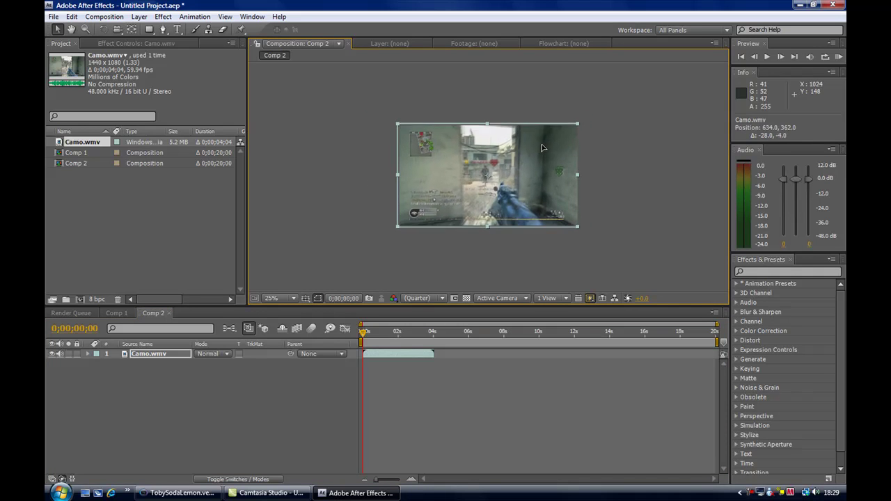
key("period")
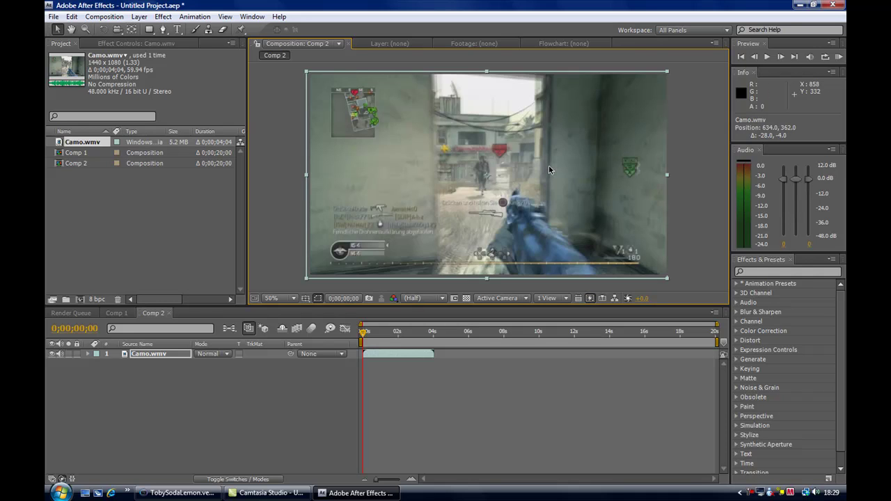
key("comma")
key("period")
key("period")
key("comma")
- Apply Change to Color to Camo.wmv, sampling the gun's blue camo as the From colour
left_click(163, 16)
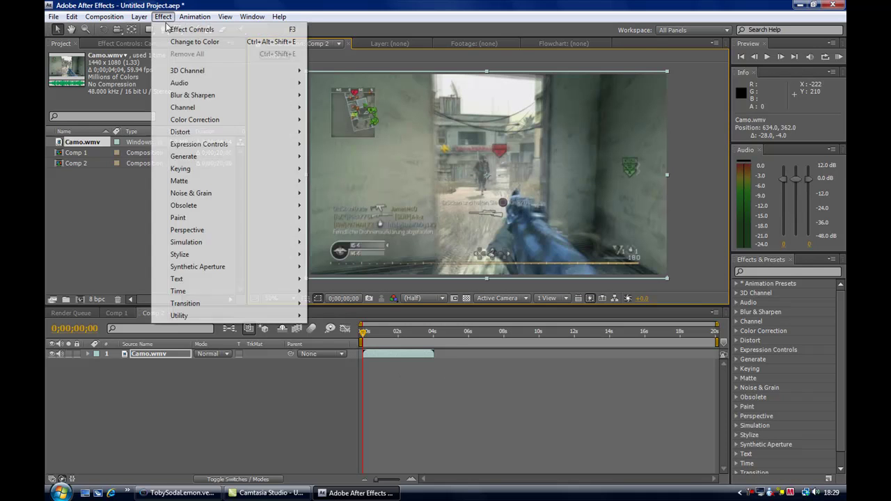
mouse_move(212, 122)
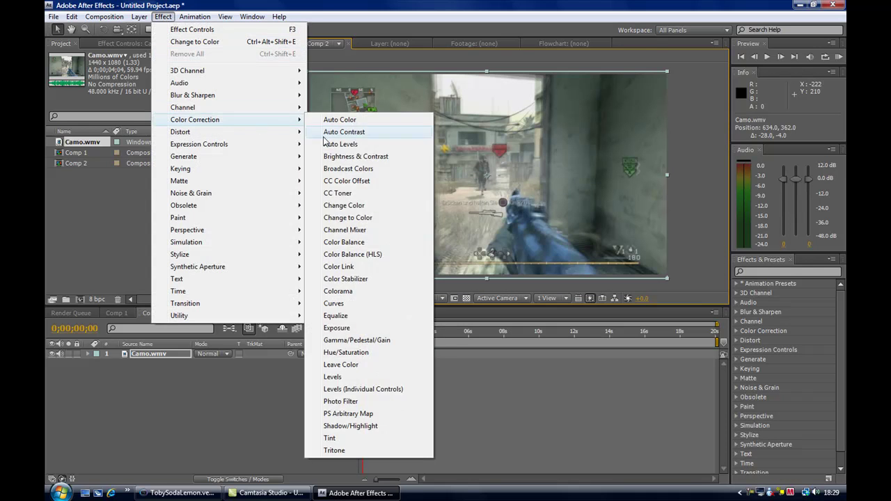
left_click(364, 220)
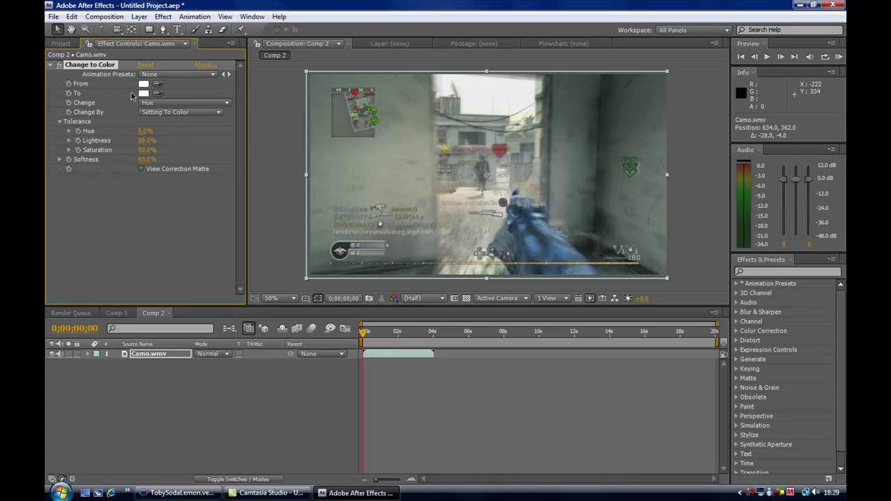
left_click(157, 85)
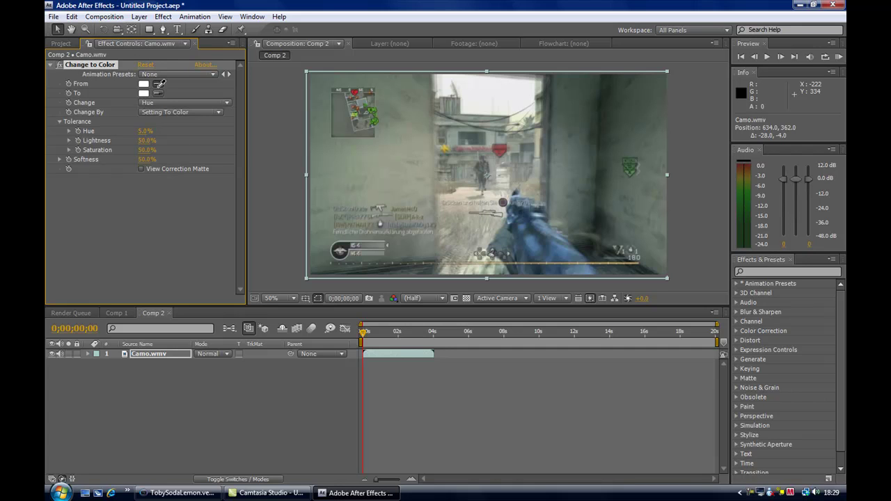
left_click(531, 245)
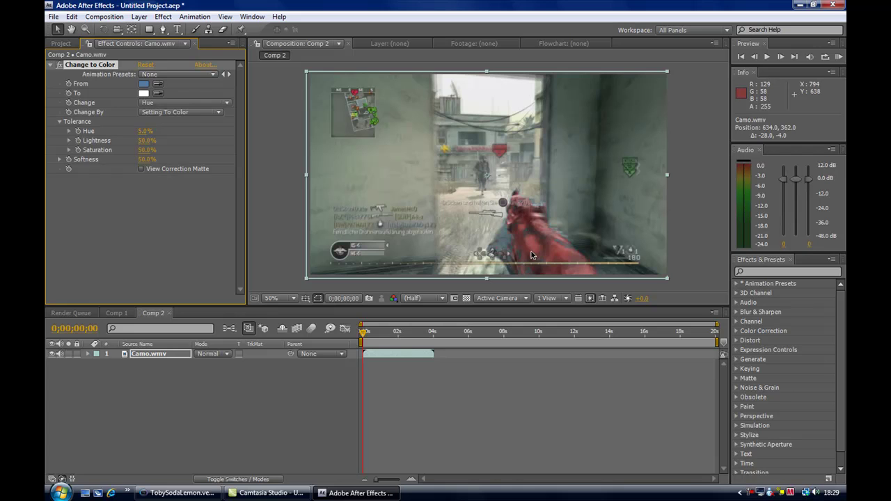
- Set Change to Color's To colour to magenta (FF00EA) after trying blue and green shades
left_click(143, 93)
left_click(320, 286)
left_click(319, 327)
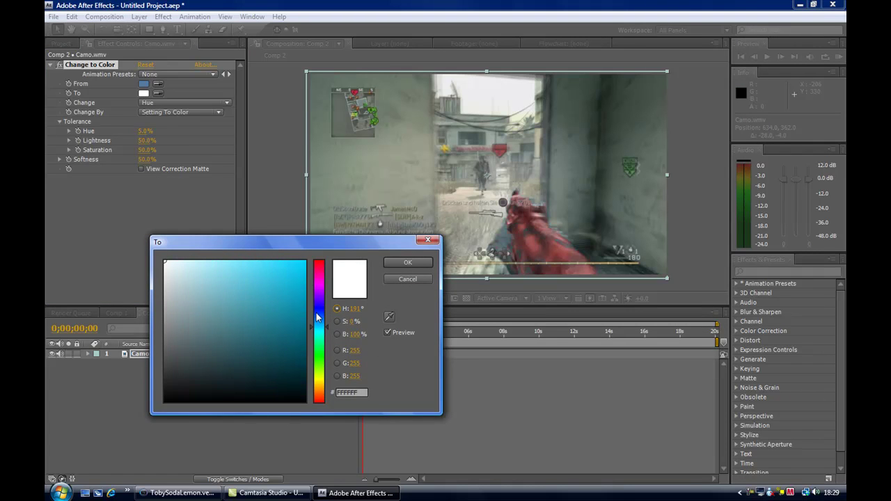
left_click(320, 309)
left_click(285, 268)
left_click(319, 355)
left_click(282, 302)
left_click_drag(282, 302, 307, 257)
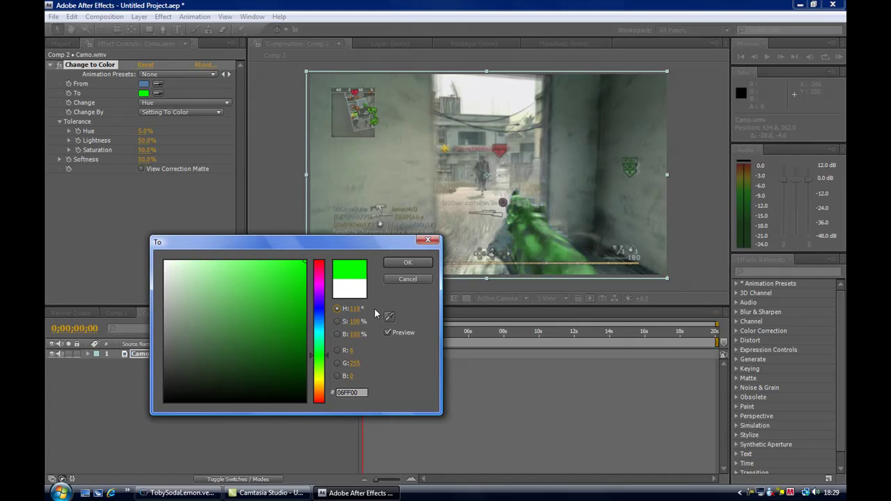
left_click_drag(317, 385, 318, 352)
left_click(303, 313)
left_click(305, 286)
left_click_drag(197, 281, 263, 289)
left_click(282, 289)
left_click_drag(323, 334, 324, 242)
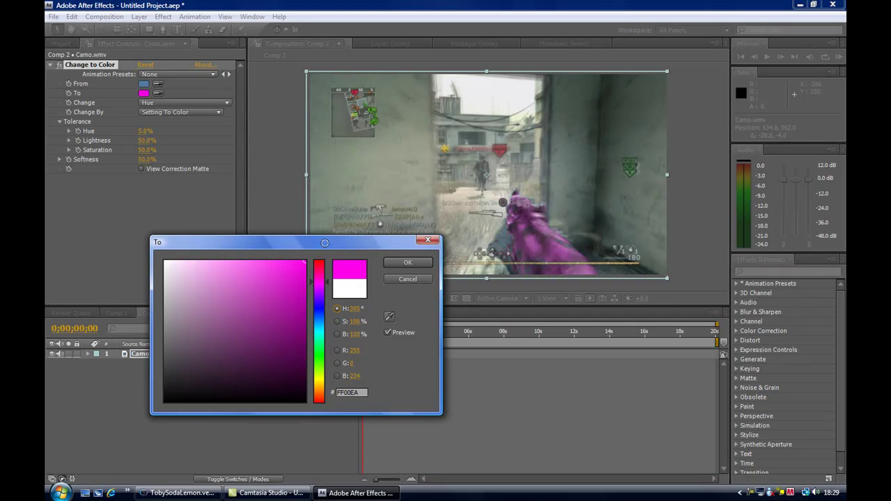
left_click(408, 262)
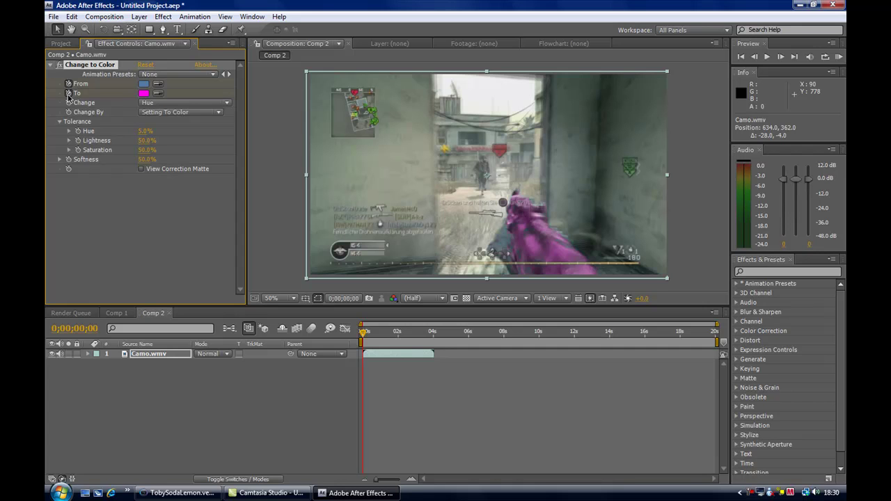
- At 0;00;01;26, change the To colour to green after trying yellow, red and blue
left_click_drag(364, 335, 375, 337)
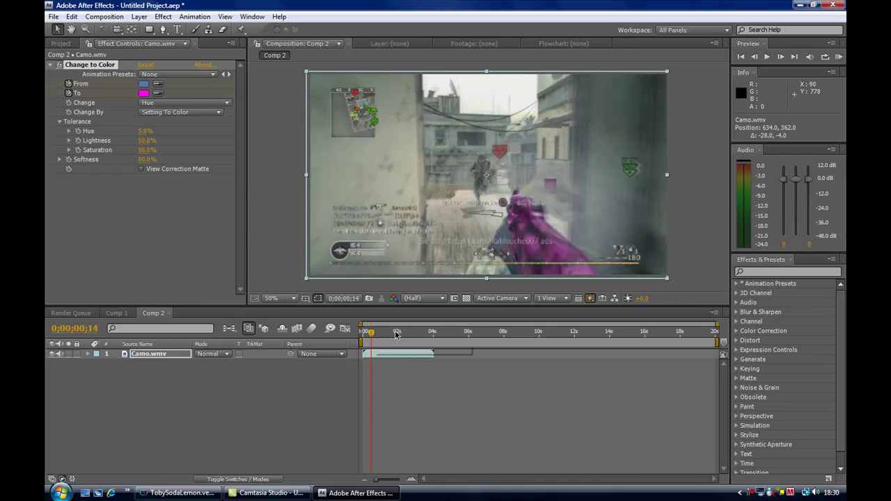
left_click(397, 335)
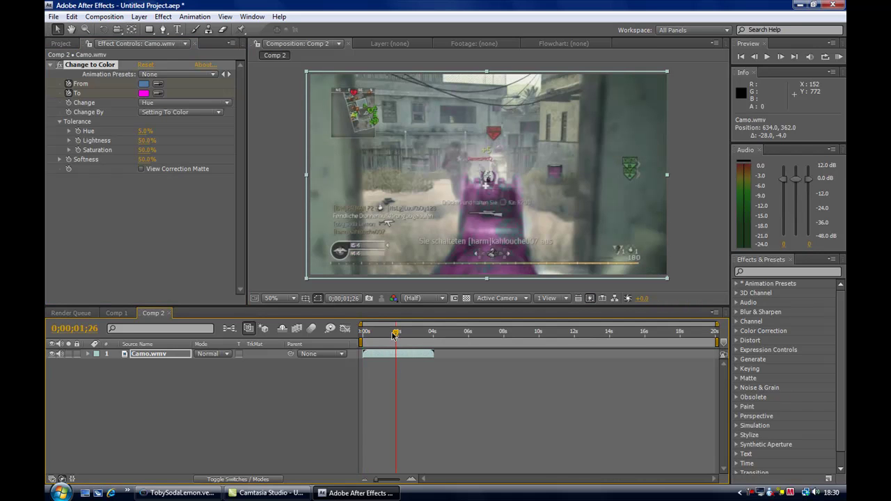
left_click(143, 92)
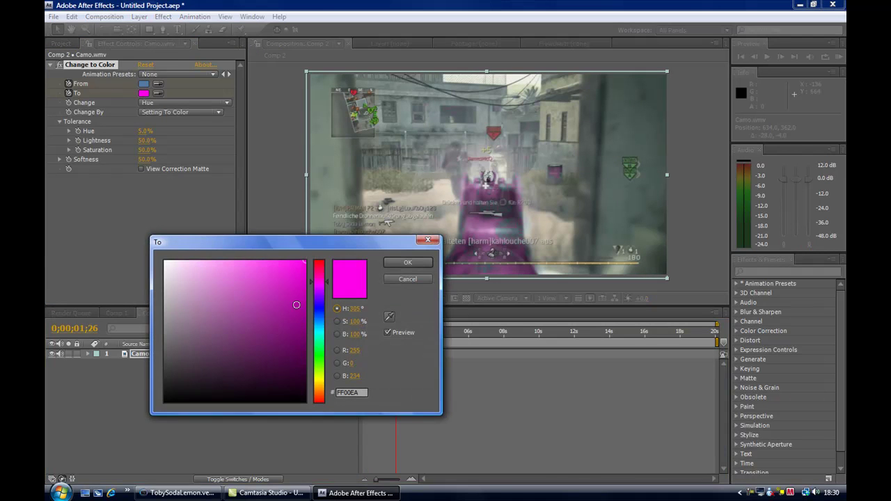
left_click(322, 355)
left_click_drag(323, 362, 323, 376)
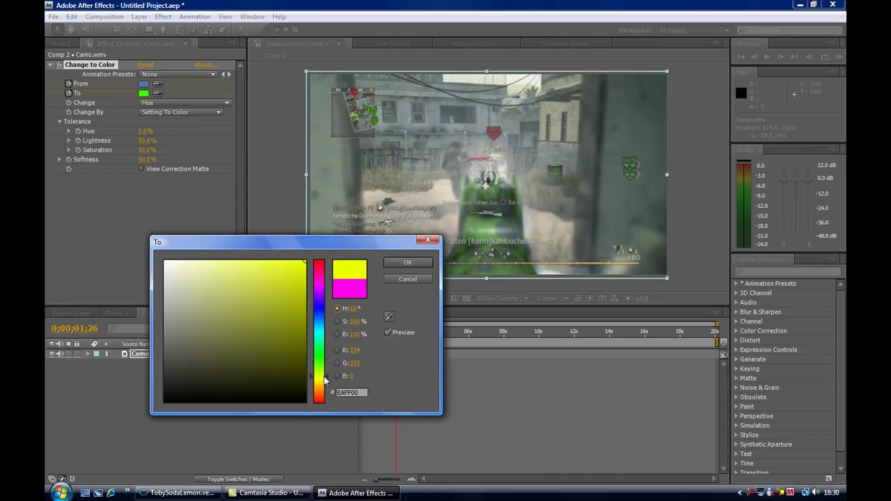
left_click(317, 265)
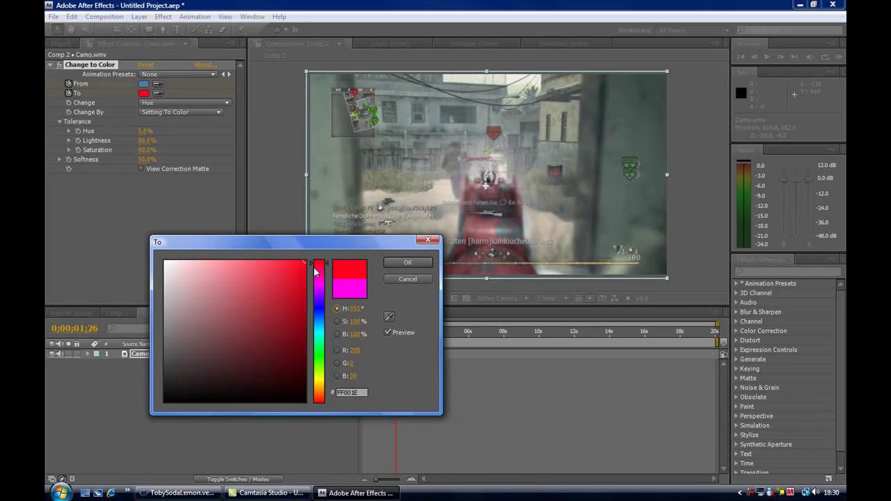
left_click(321, 305)
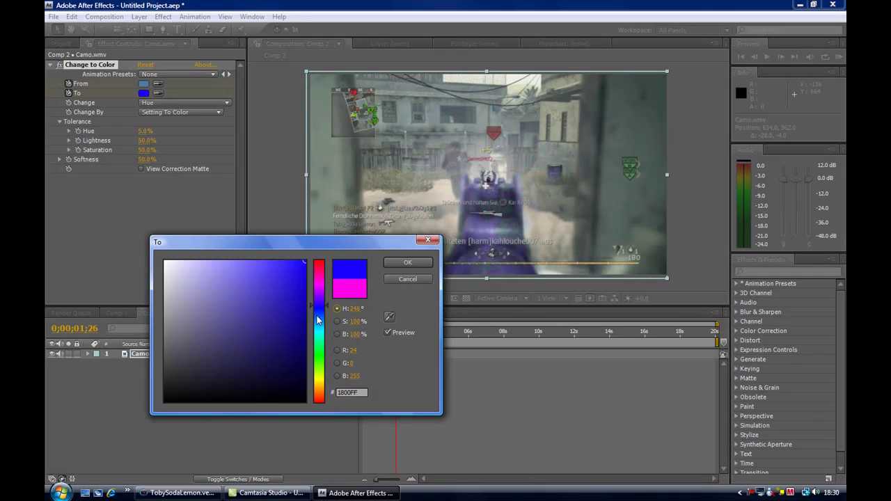
left_click(321, 359)
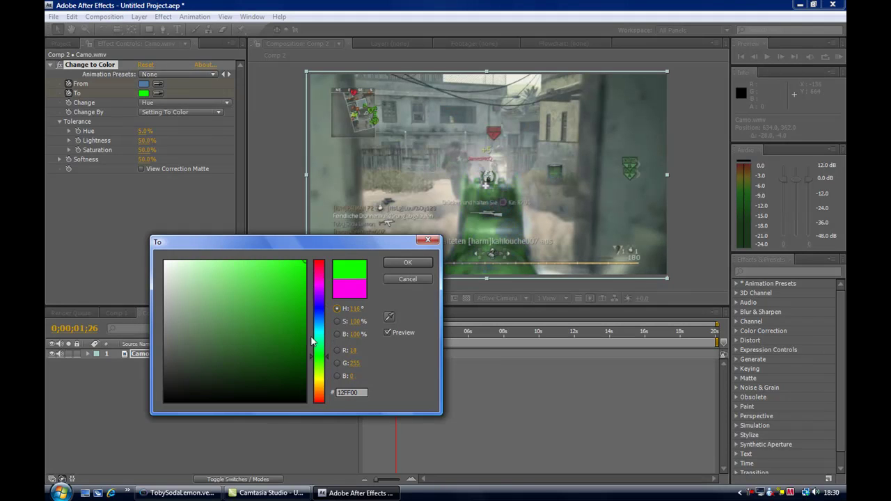
left_click(404, 263)
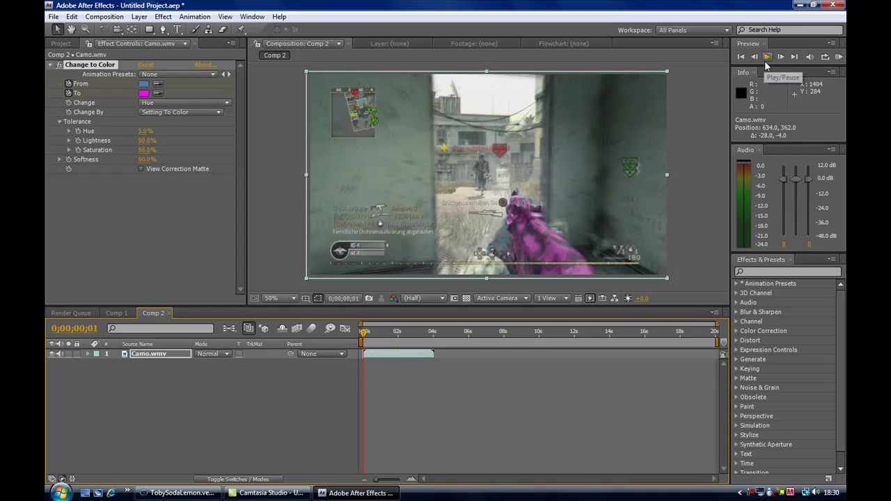
- Preview the recolour through 0;00;02;27, then try blue as To colour but cancel, keeping green
left_click(767, 58)
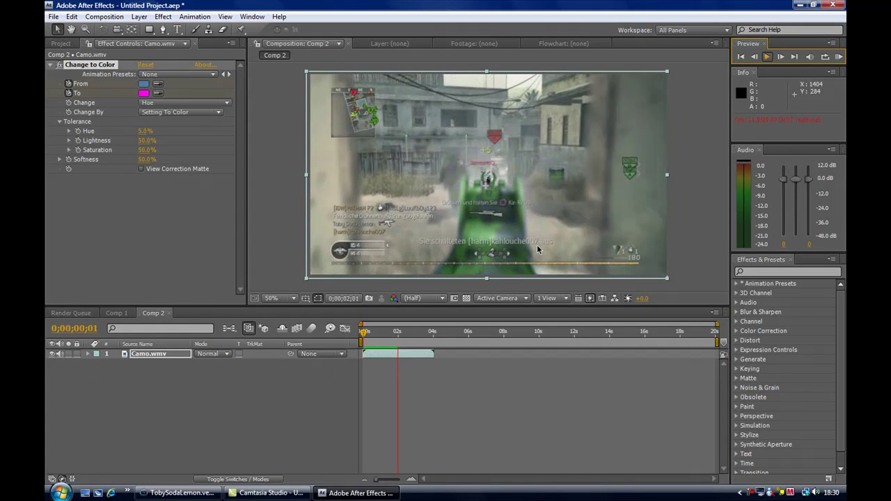
left_click(767, 58)
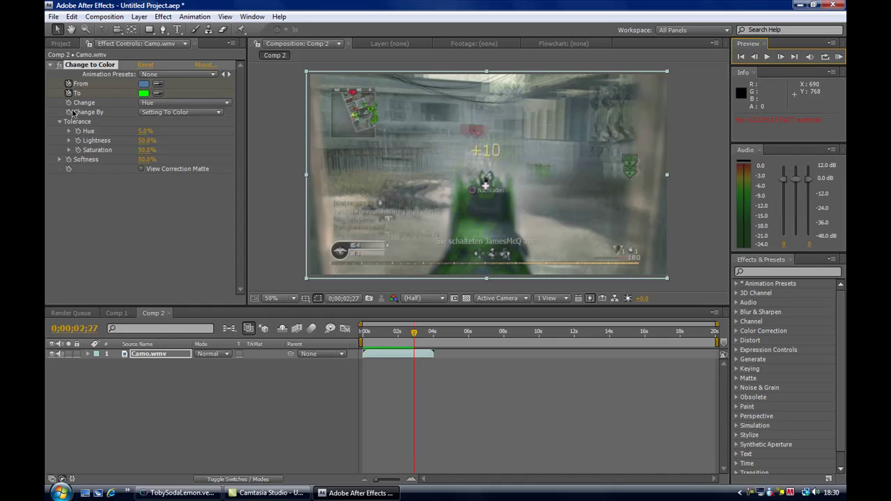
left_click(143, 92)
left_click(319, 307)
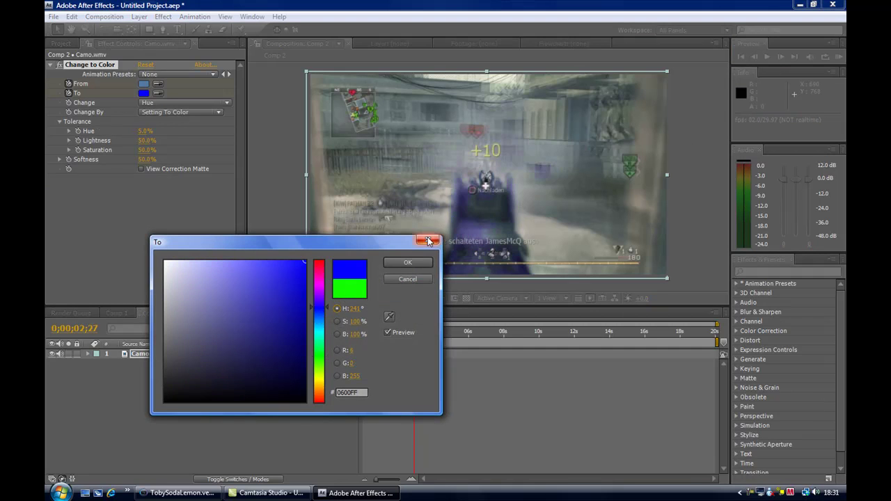
left_click(428, 241)
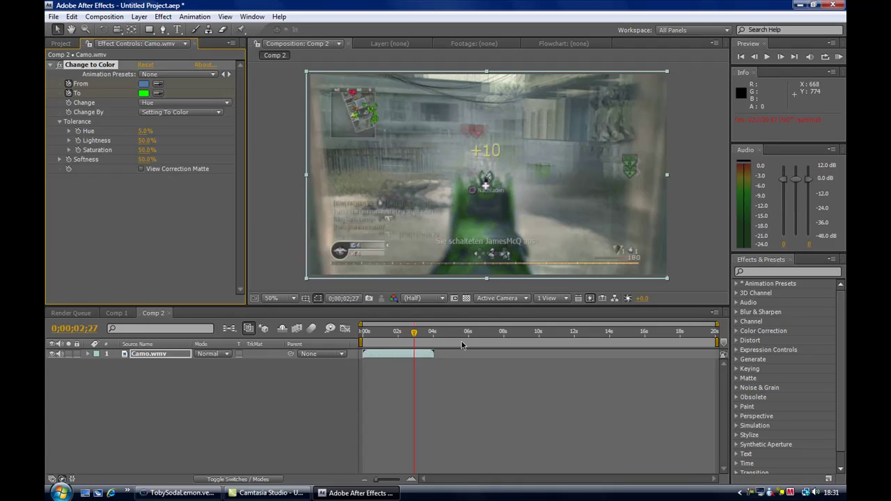
left_click(52, 16)
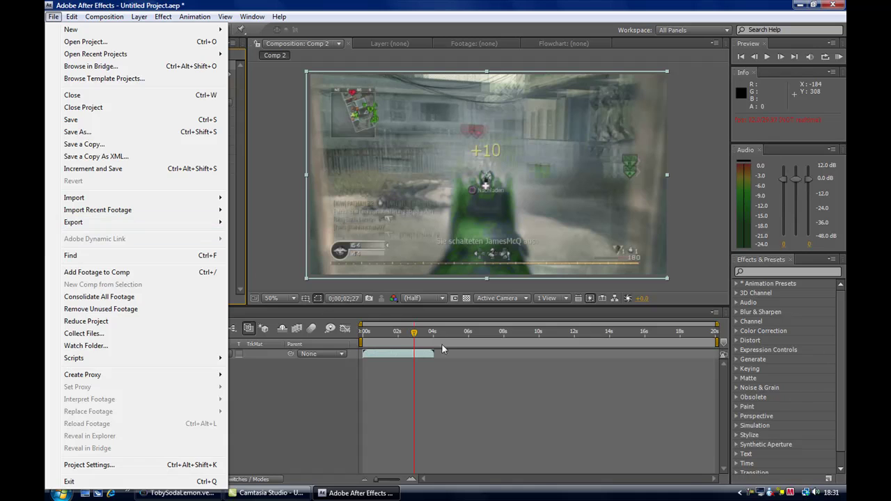
- Add Comp 2 to the Render Queue with Best Settings and Lossless output to Comp 2.avi
left_click(555, 397)
left_click(104, 16)
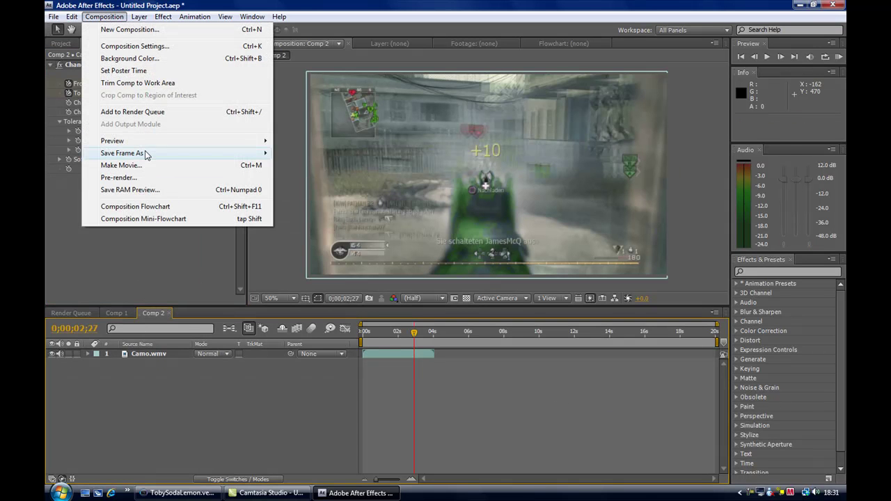
left_click(138, 113)
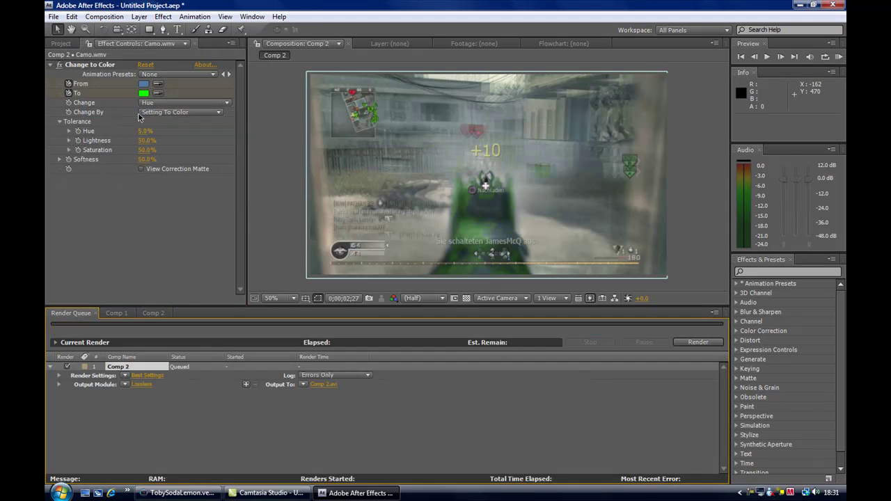